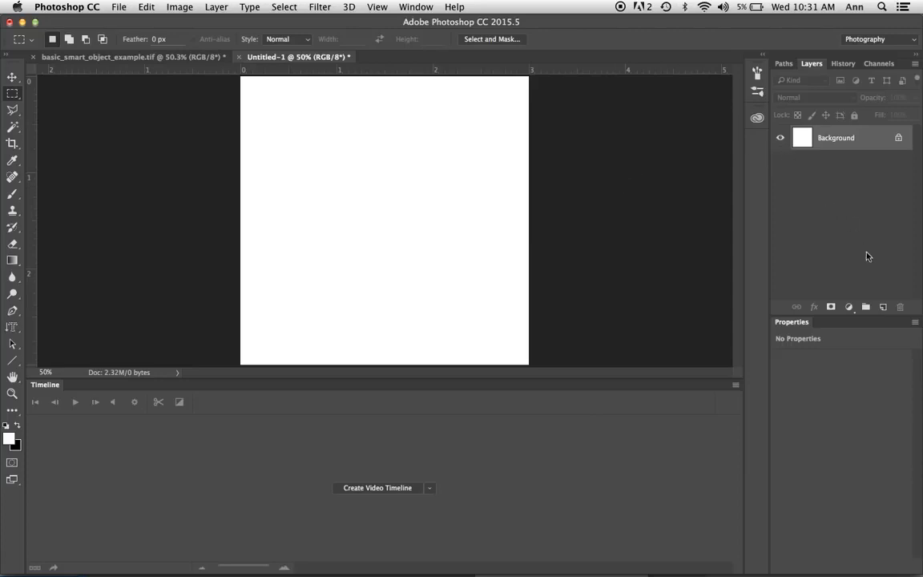
- Add a new layer, fill a square of about 1.13 × 1.09 in near the canvas centre with black, and deselect it
{"action": "left_click", "coordinate": [882, 307]}
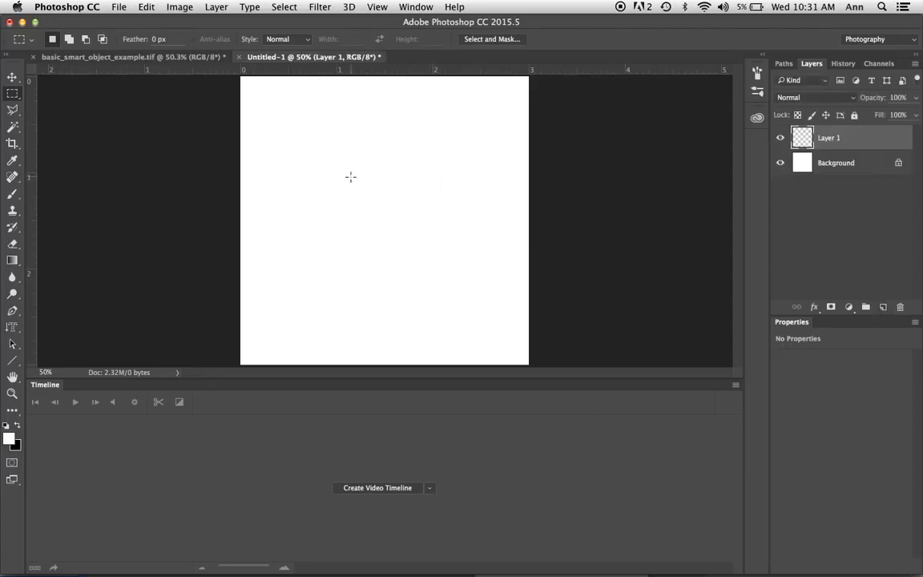
{"action": "left_click_drag", "start_coordinate": [330, 157], "coordinate": [438, 262]}
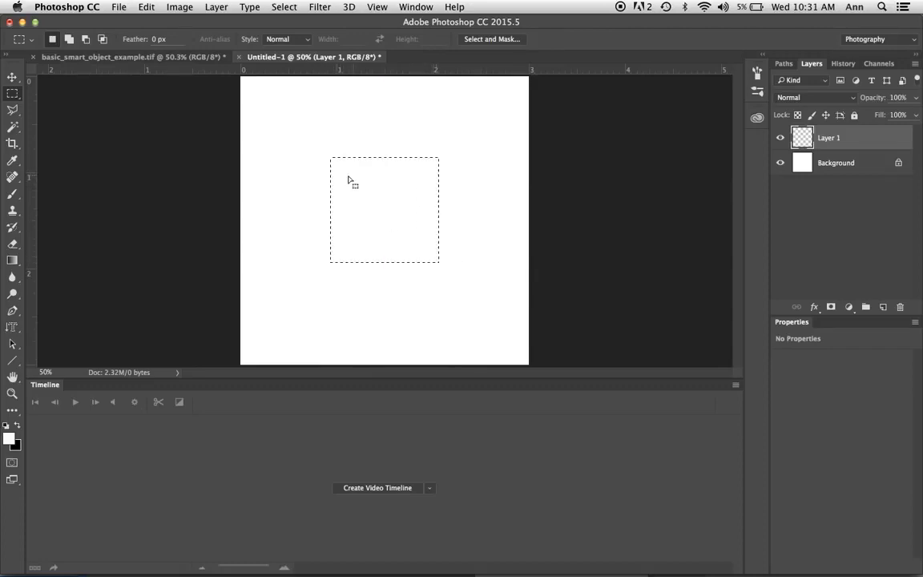
{"action": "left_click", "coordinate": [145, 7]}
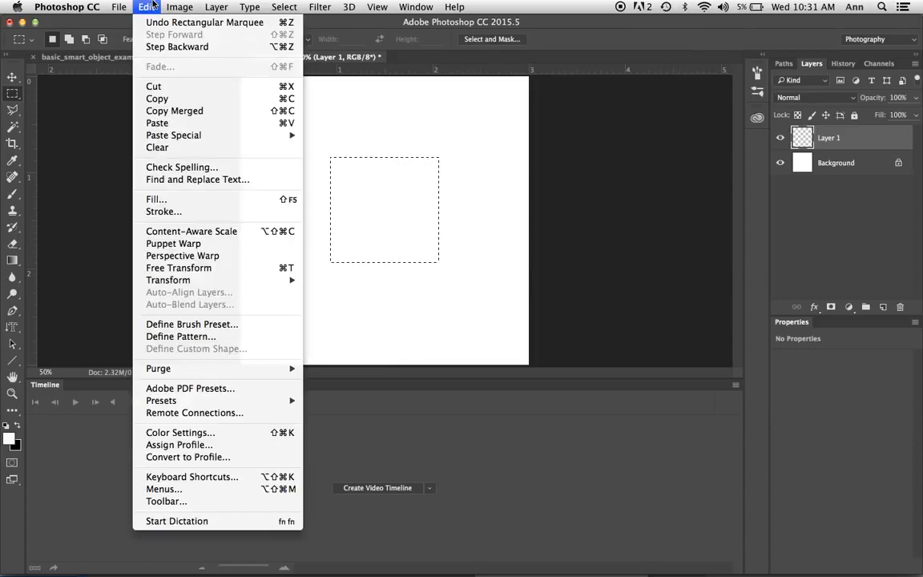
{"action": "left_click", "coordinate": [150, 200]}
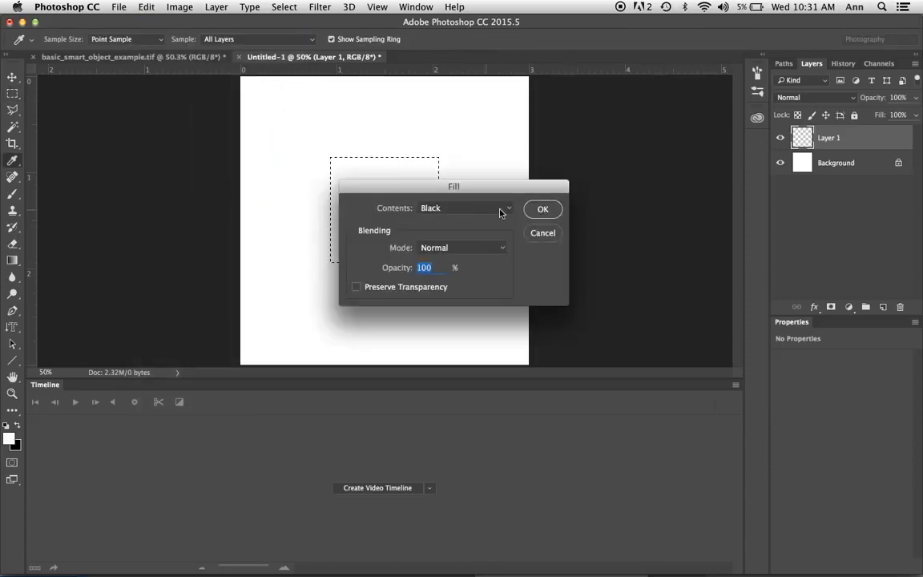
{"action": "left_click", "coordinate": [540, 209]}
{"action": "key", "text": "super+d"}
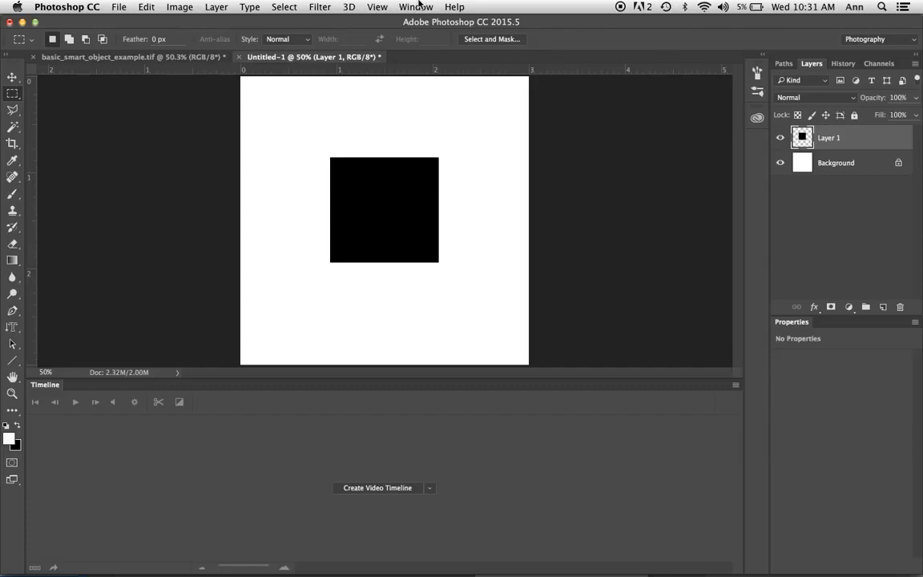
- Create a video timeline for the document and expand Layer 1's animation properties
{"action": "left_click", "coordinate": [419, 7]}
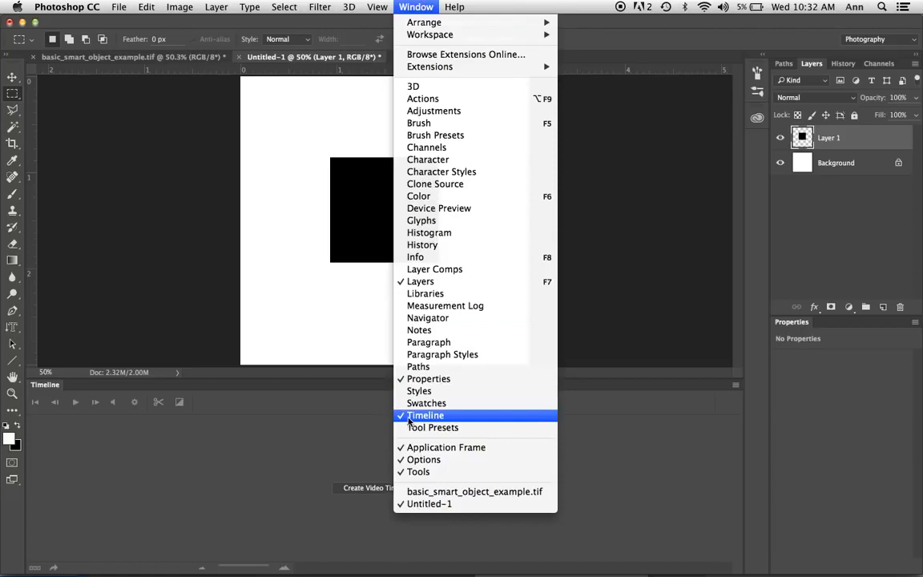
{"action": "left_click", "coordinate": [406, 6]}
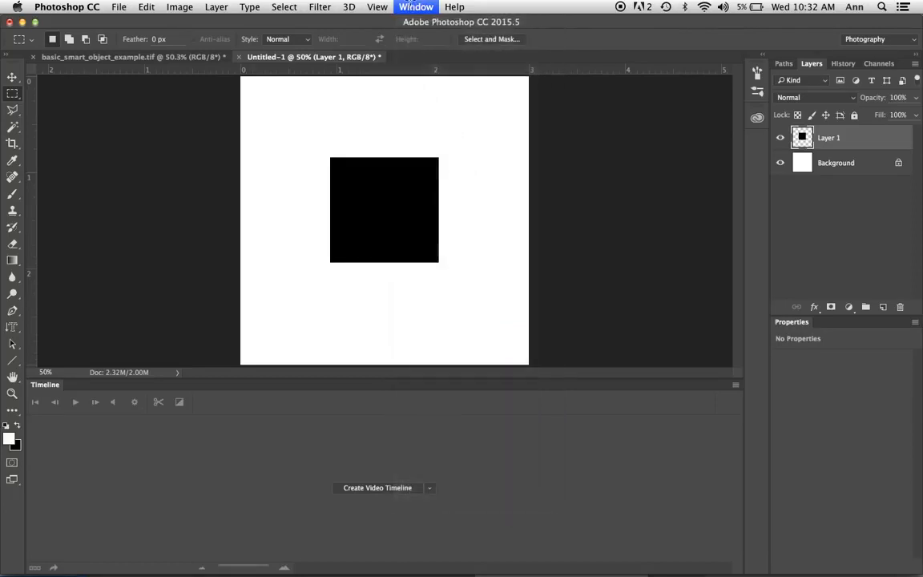
{"action": "left_click", "coordinate": [429, 489]}
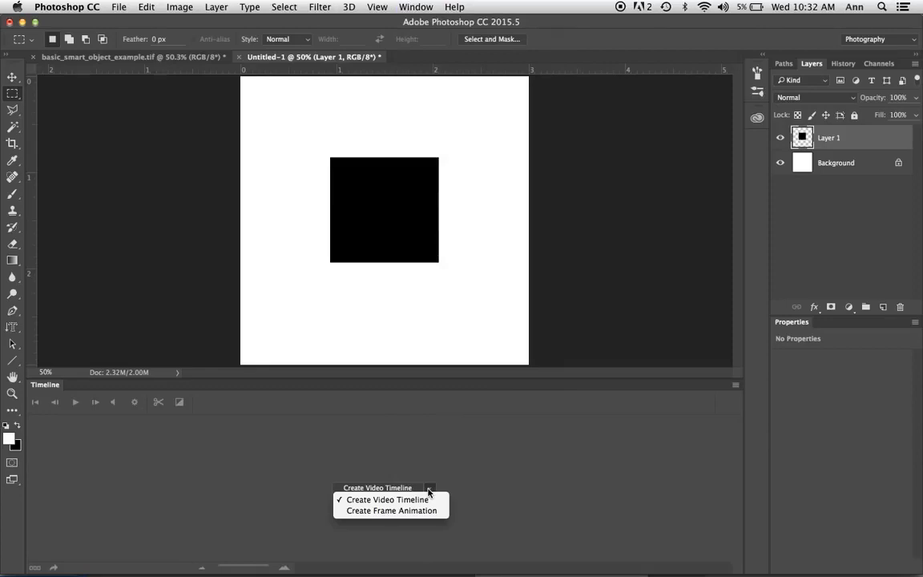
{"action": "left_click", "coordinate": [433, 466]}
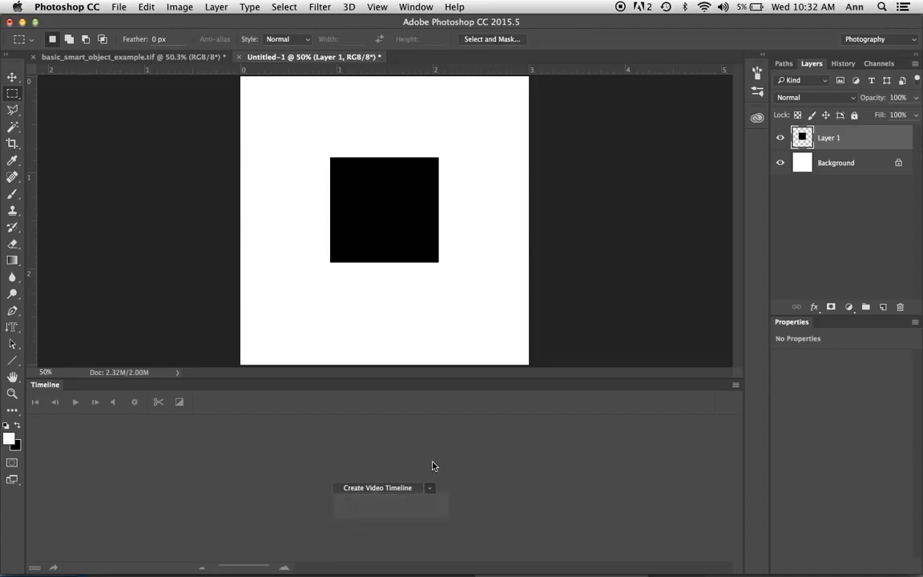
{"action": "left_click", "coordinate": [384, 492]}
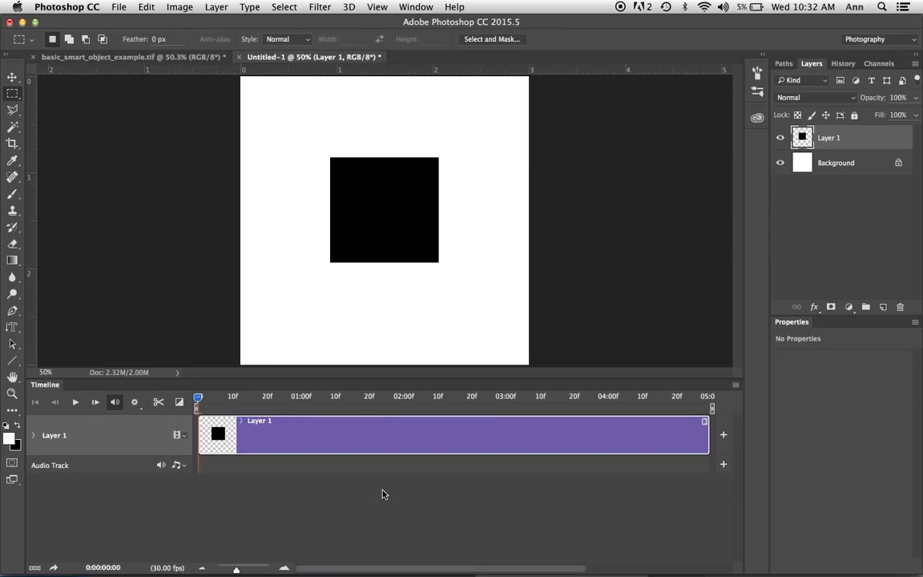
{"action": "left_click", "coordinate": [33, 435]}
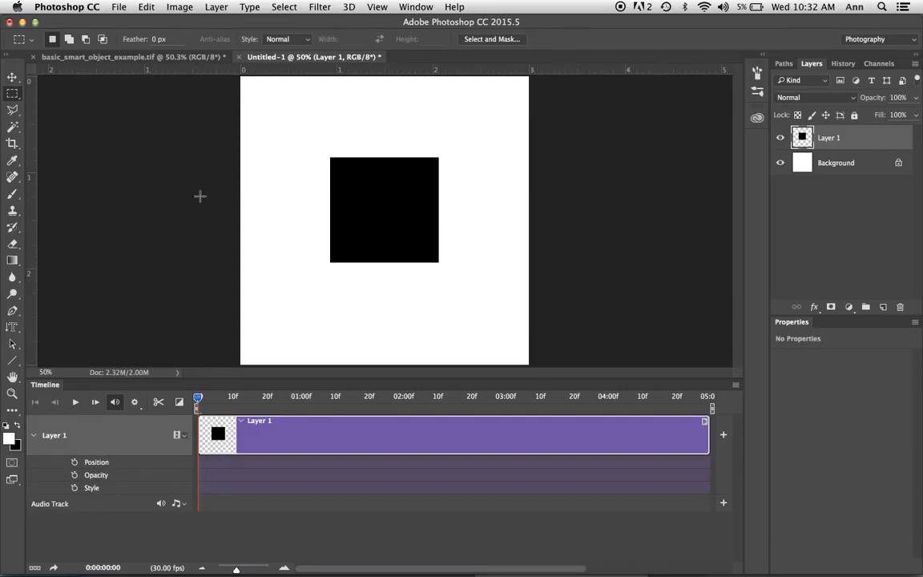
- Convert Layer 1 to a smart object and expand its timeline track to show the Transform property
{"action": "left_click", "coordinate": [221, 6]}
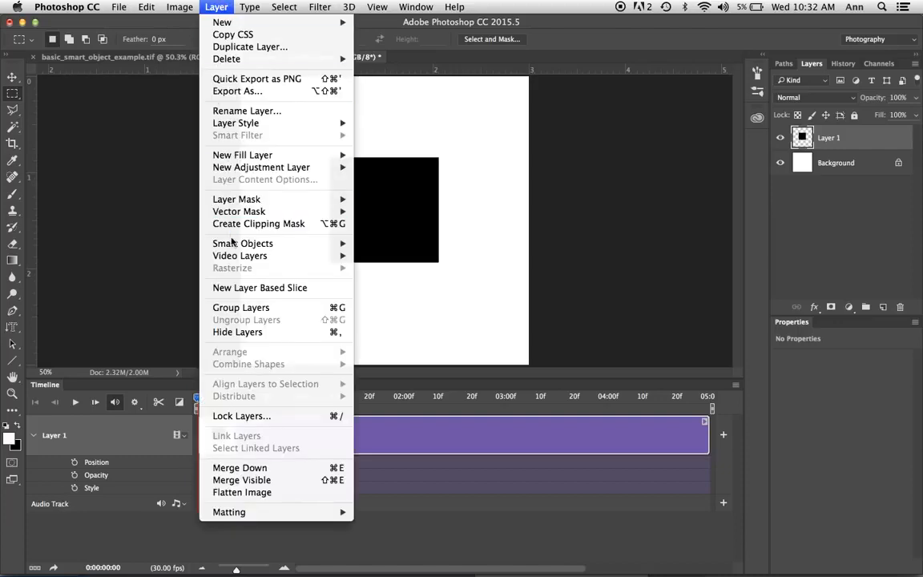
{"action": "mouse_move", "coordinate": [233, 247]}
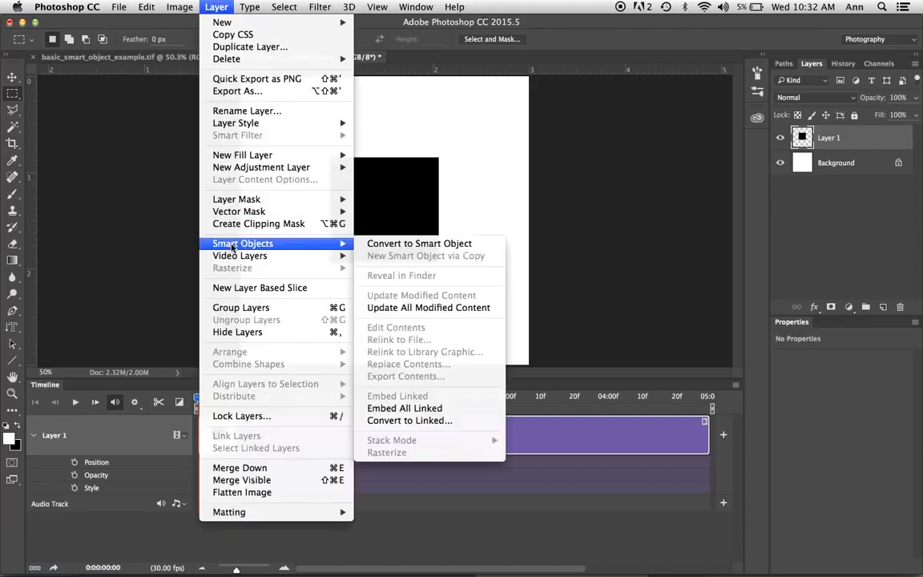
{"action": "left_click", "coordinate": [383, 243]}
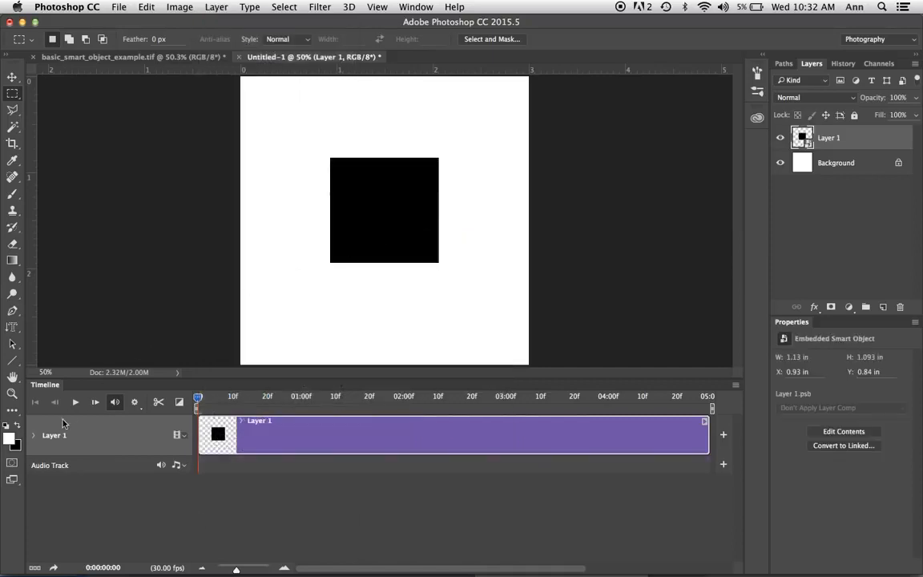
{"action": "left_click", "coordinate": [34, 435]}
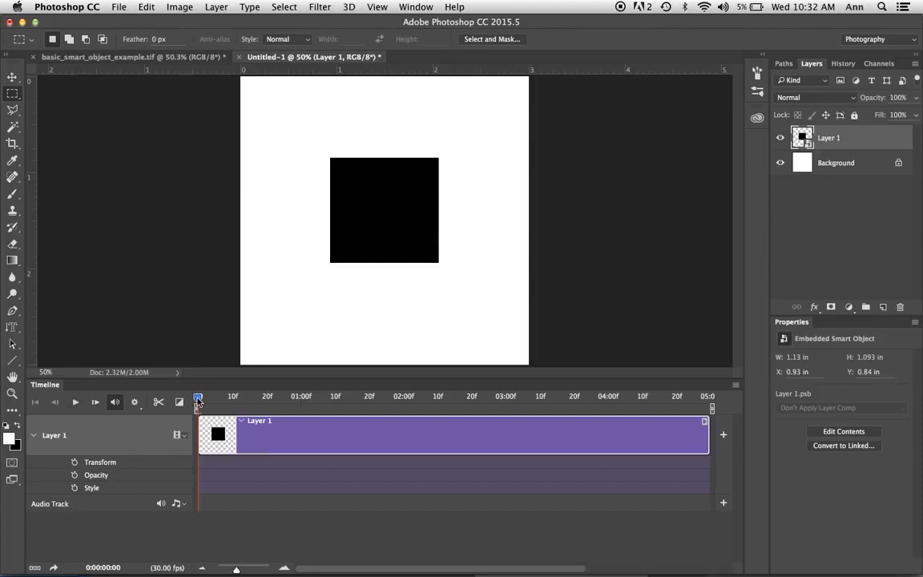
- Enable Transform keyframing for Layer 1 with a first keyframe at time 0:00
{"action": "left_click_drag", "start_coordinate": [198, 399], "coordinate": [310, 398]}
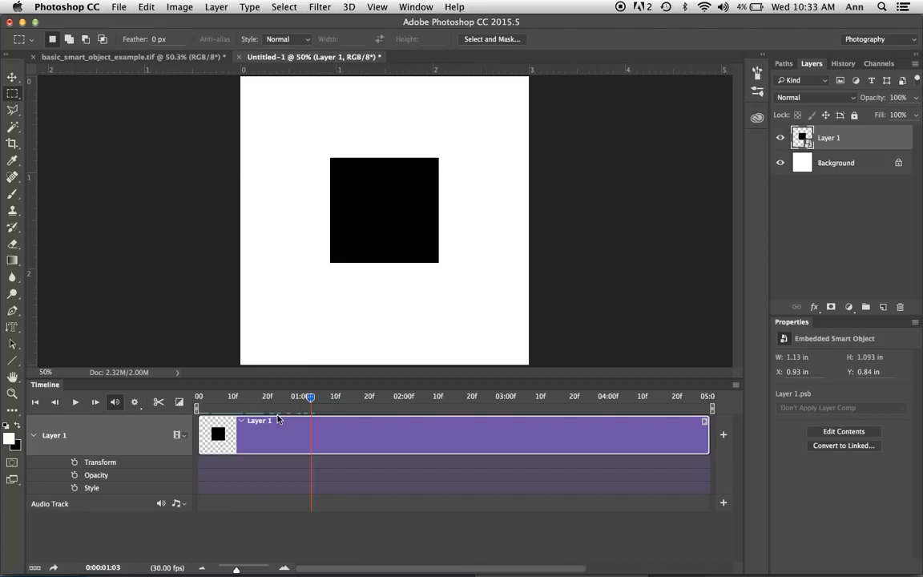
{"action": "left_click_drag", "start_coordinate": [310, 399], "coordinate": [193, 397]}
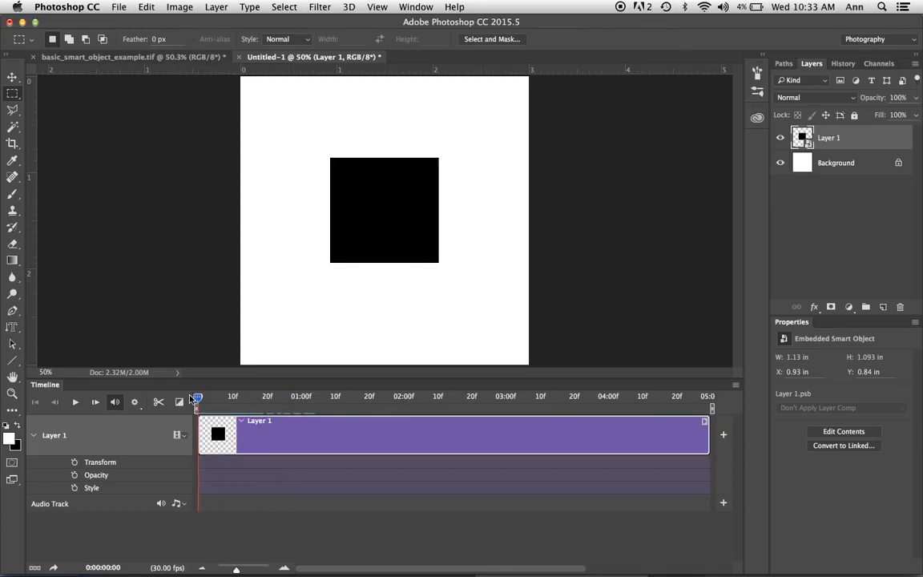
{"action": "left_click", "coordinate": [75, 463]}
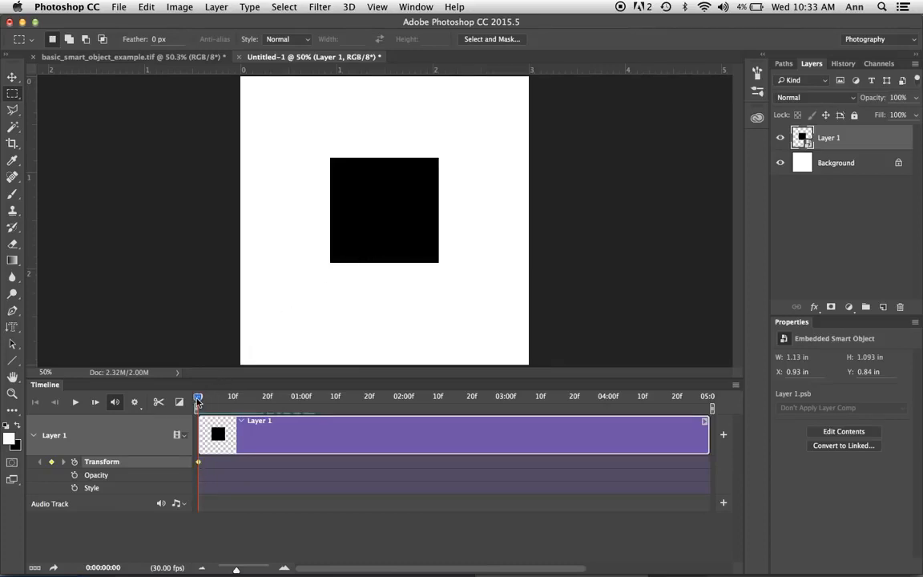
- At 01:00 on the timeline, free-transform the black square to a rotation of about 89.5°
{"action": "left_click_drag", "start_coordinate": [198, 400], "coordinate": [300, 414]}
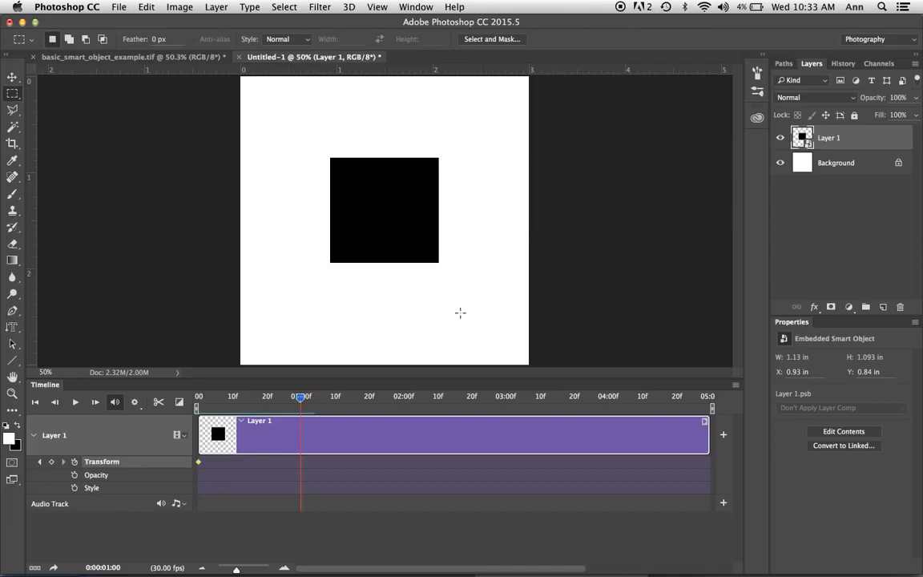
{"action": "key", "text": "super+t"}
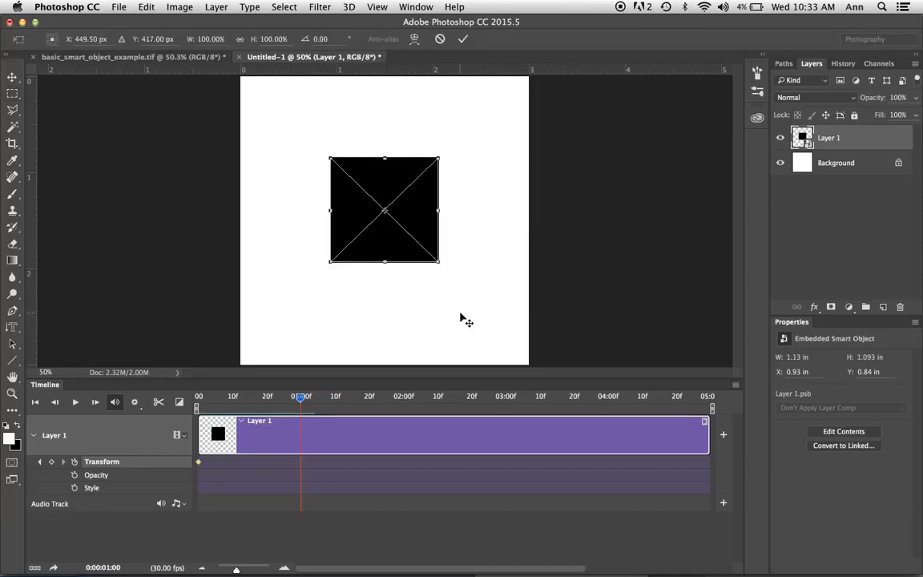
{"action": "left_click_drag", "start_coordinate": [446, 267], "coordinate": [327, 267]}
{"action": "key", "text": "Return"}
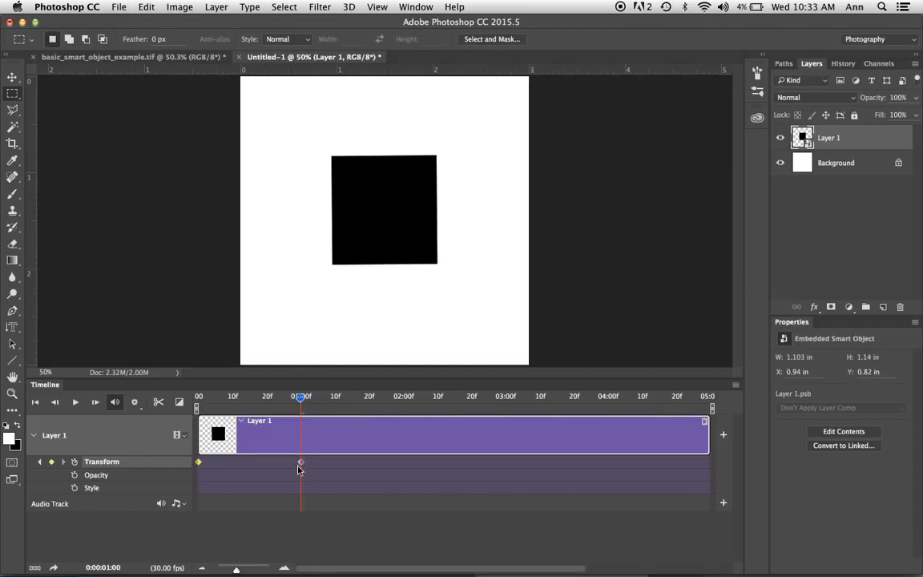
- At 02:00 on the timeline, scale the square down proportionally to about 55% towards its lower-left corner
{"action": "left_click_drag", "start_coordinate": [301, 399], "coordinate": [403, 407]}
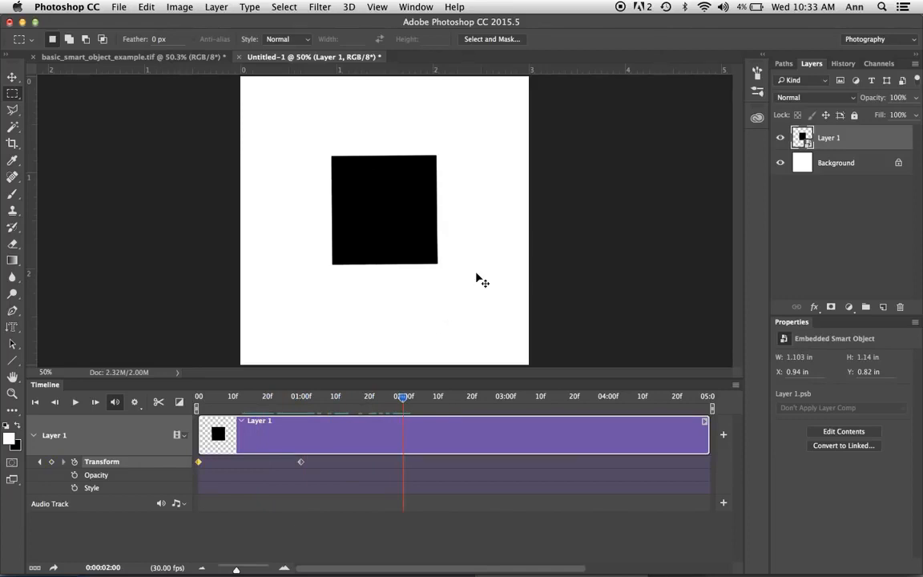
{"action": "key", "text": "super+t"}
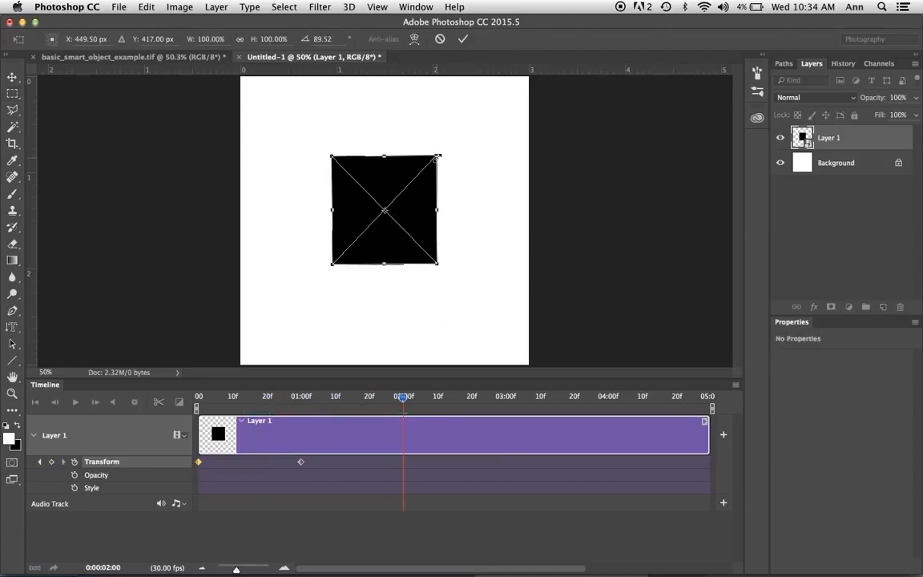
{"action": "left_click_drag", "start_coordinate": [436, 156], "coordinate": [391, 206]}
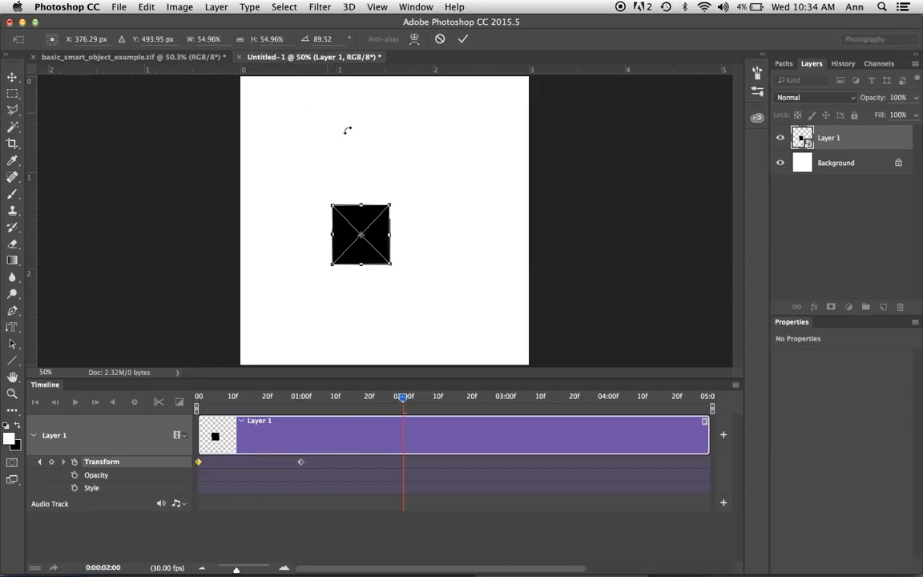
{"action": "key", "text": "Return"}
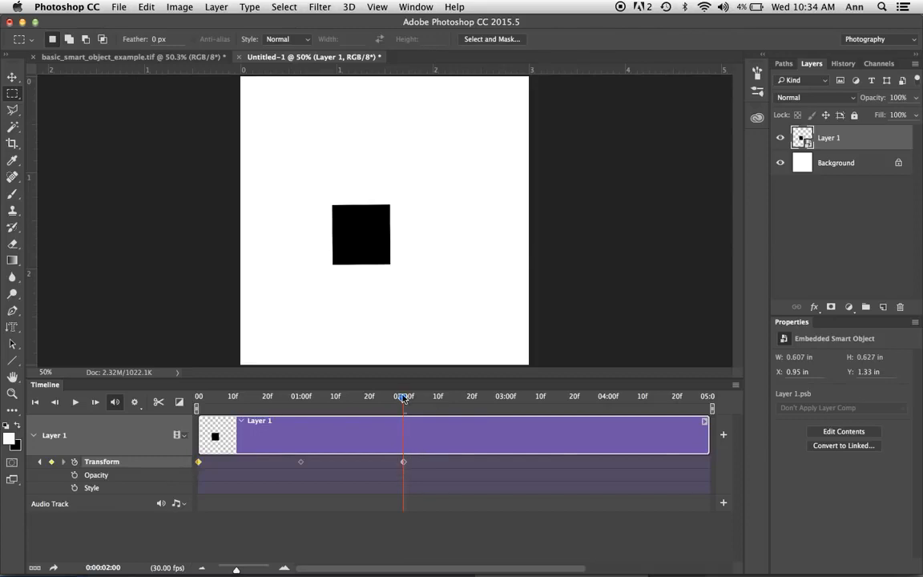
- At 03:00 on the timeline, move the small square into the lower-left corner of the canvas
{"action": "left_click_drag", "start_coordinate": [403, 399], "coordinate": [505, 400]}
{"action": "key", "text": "super+t"}
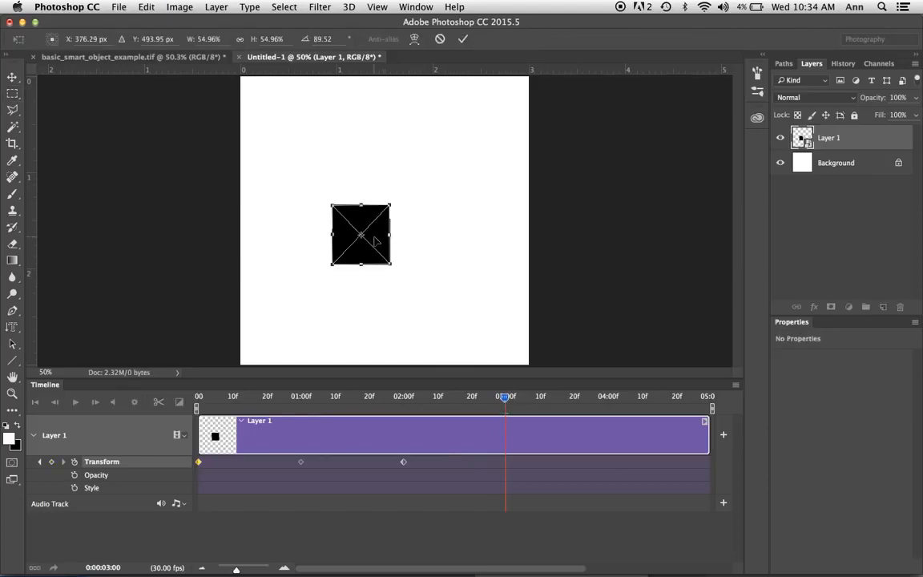
{"action": "left_click_drag", "start_coordinate": [374, 240], "coordinate": [286, 338]}
{"action": "key", "text": "Return"}
{"action": "key", "text": "m"}
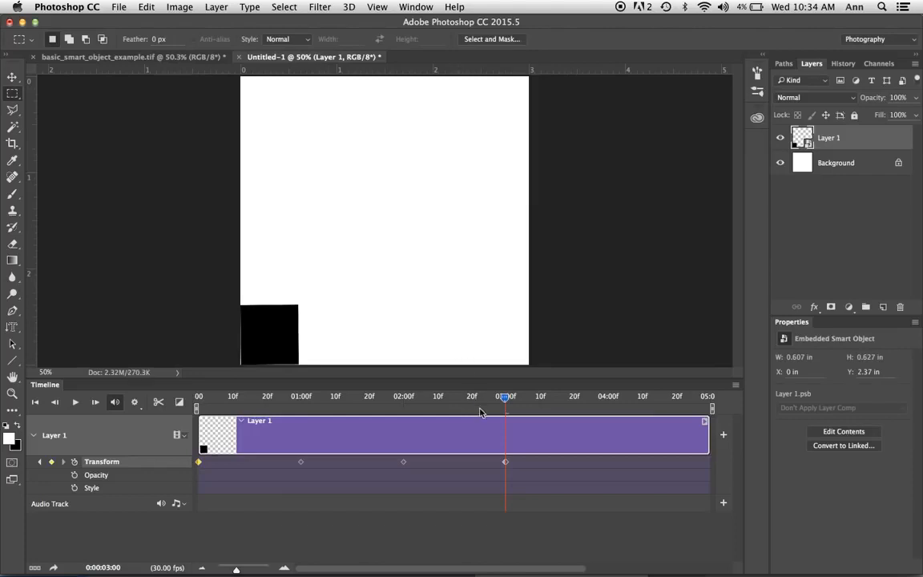
- At 04:00 on the timeline, reshape the square into a flat rectangle about 1.5 in wide and 0.34 in high
{"action": "left_click_drag", "start_coordinate": [507, 398], "coordinate": [609, 402]}
{"action": "key", "text": "super+t"}
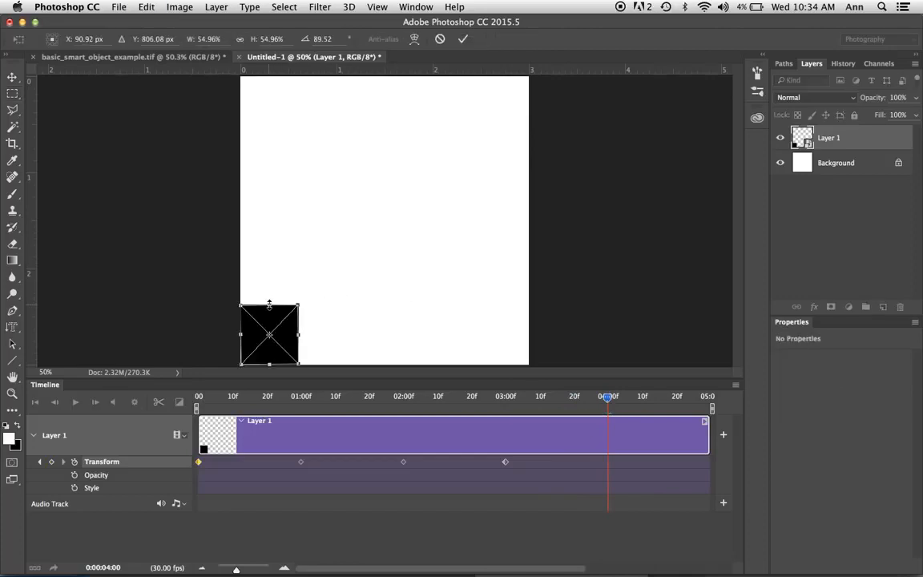
{"action": "left_click_drag", "start_coordinate": [269, 305], "coordinate": [388, 351]}
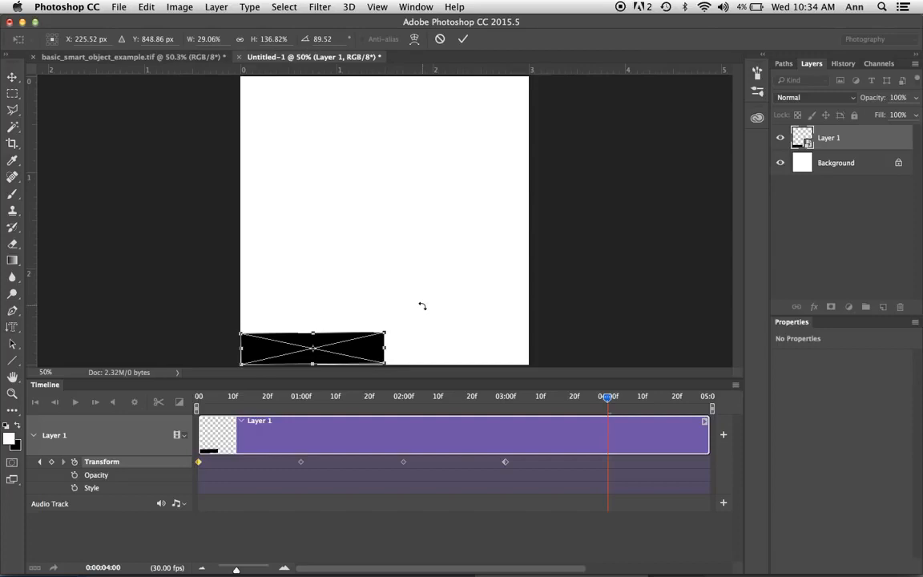
{"action": "key", "text": "Return"}
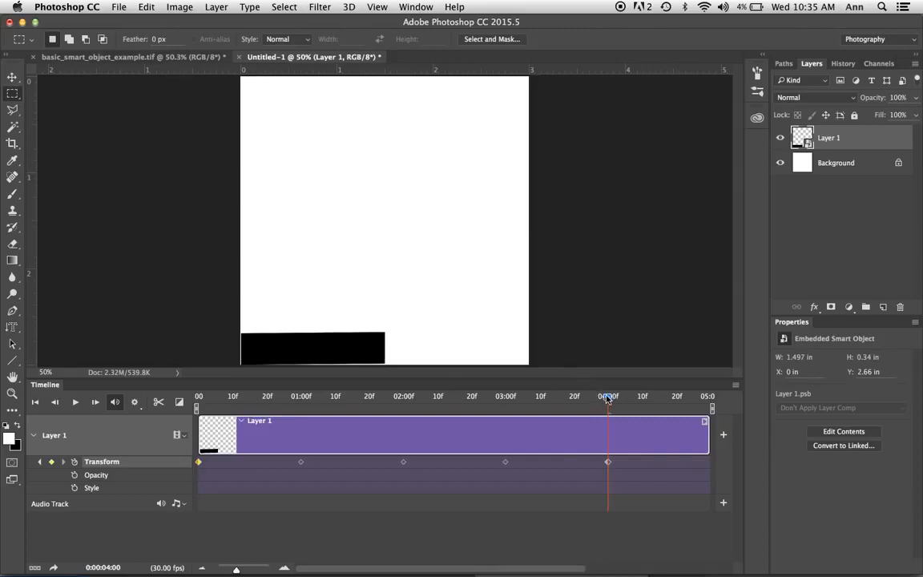
- At 04:29, stretch the rectangle into a bar about 3 × 0.23 in along the canvas's bottom edge, levelled at a 90.03° rotation
{"action": "left_click_drag", "start_coordinate": [609, 399], "coordinate": [708, 398]}
{"action": "key", "text": "super+t"}
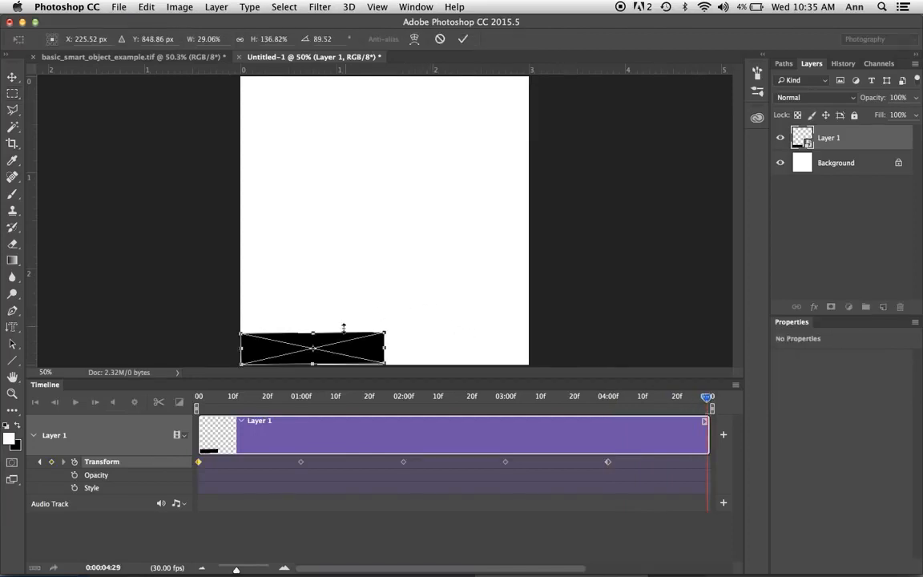
{"action": "left_click_drag", "start_coordinate": [313, 335], "coordinate": [314, 343]}
{"action": "left_click_drag", "start_coordinate": [383, 352], "coordinate": [519, 350]}
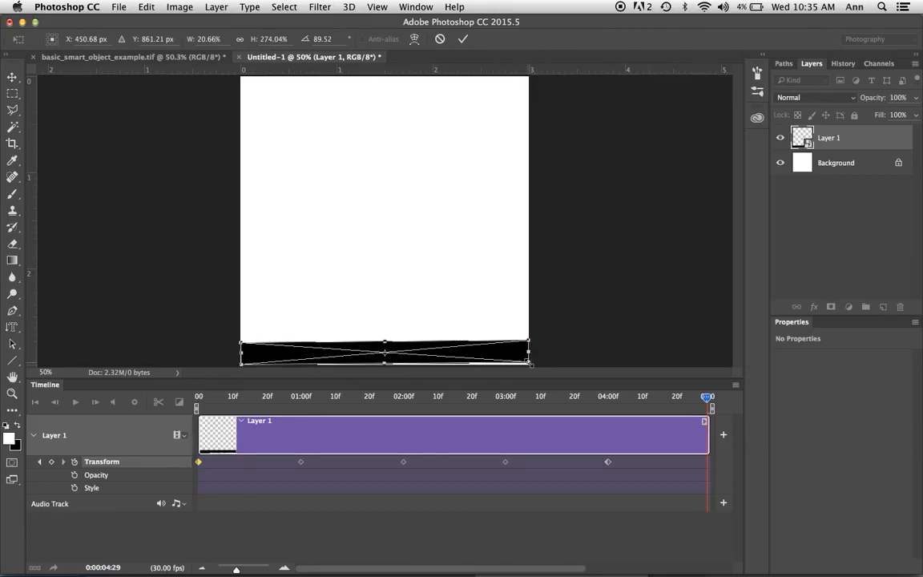
{"action": "left_click_drag", "start_coordinate": [503, 326], "coordinate": [501, 325]}
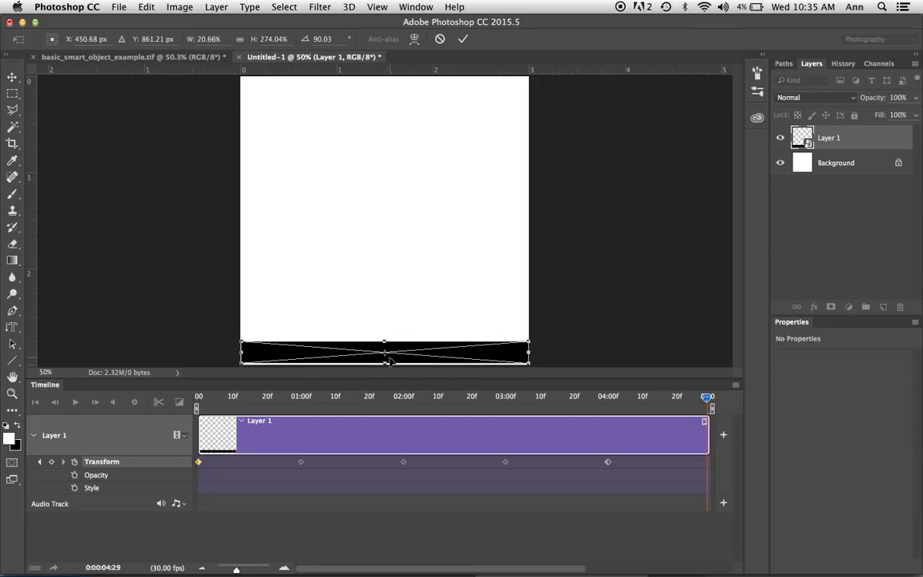
{"action": "left_click_drag", "start_coordinate": [388, 361], "coordinate": [388, 363]}
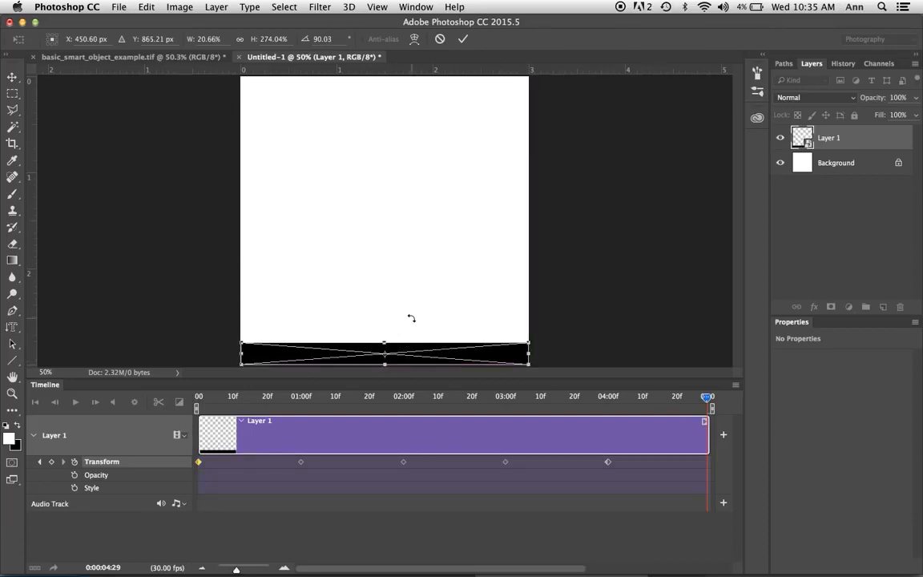
{"action": "key", "text": "Return"}
{"action": "key", "text": "m"}
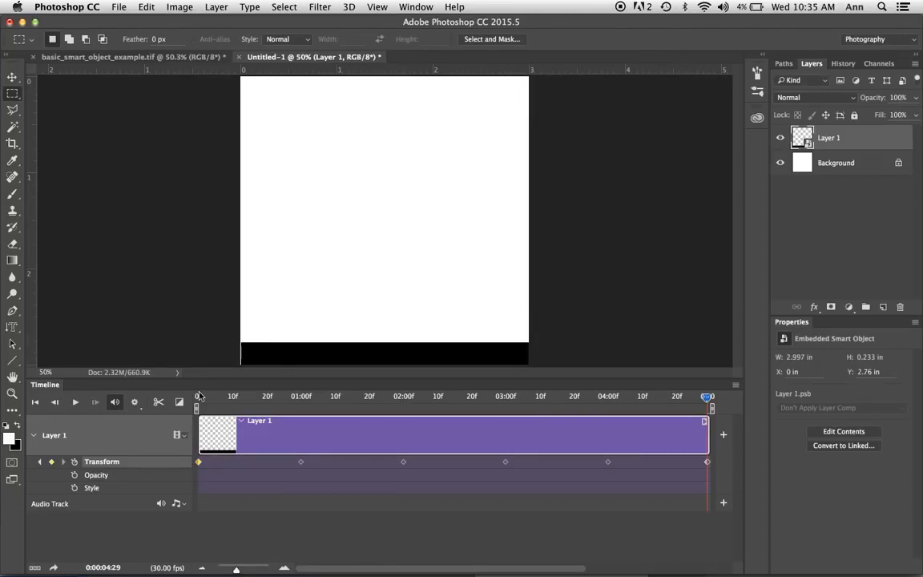
- Play back the timeline to preview the square's transform animation, and stop it partway
{"action": "left_click", "coordinate": [75, 405]}
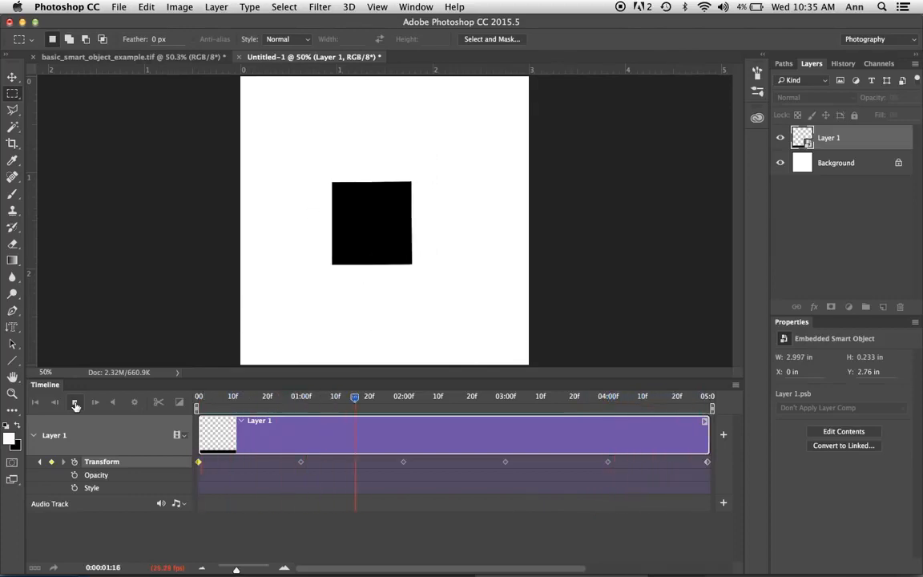
{"action": "left_click", "coordinate": [75, 405]}
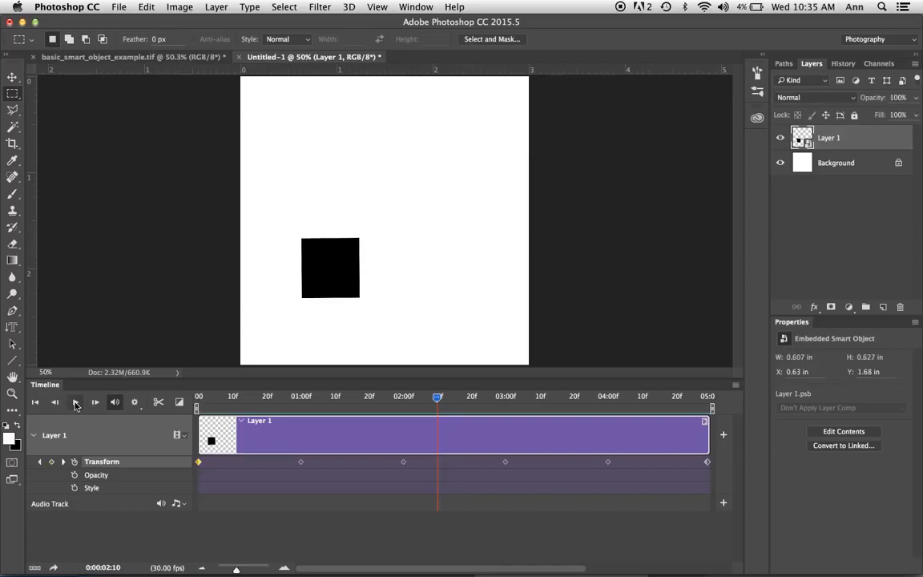